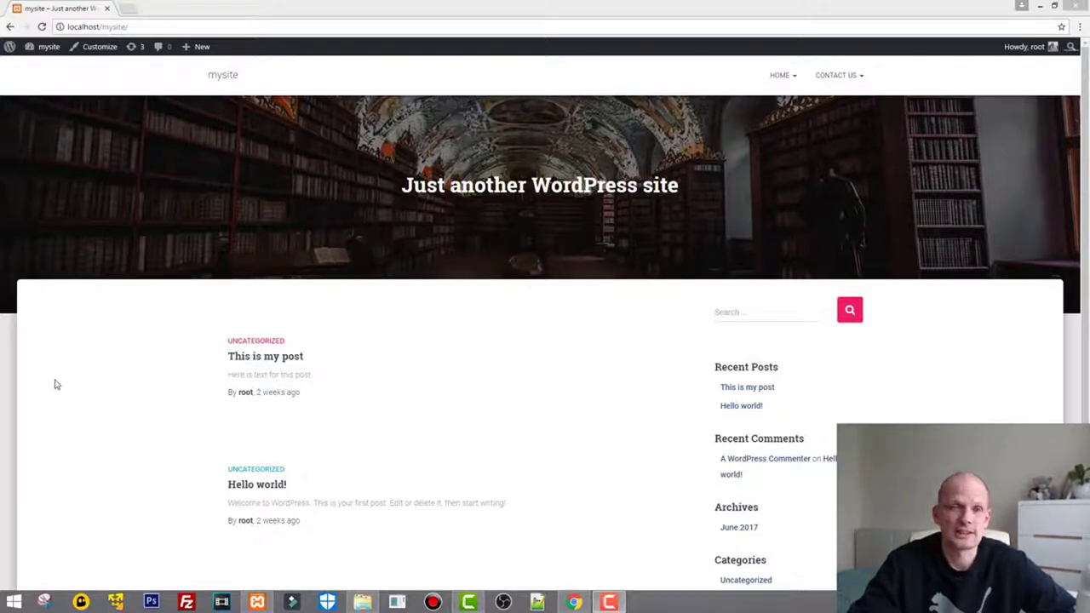
Step: Scroll up and down the site front page to look over its sidebar
scroll(128, 298, down, 5)
scroll(200, 195, up, 5)
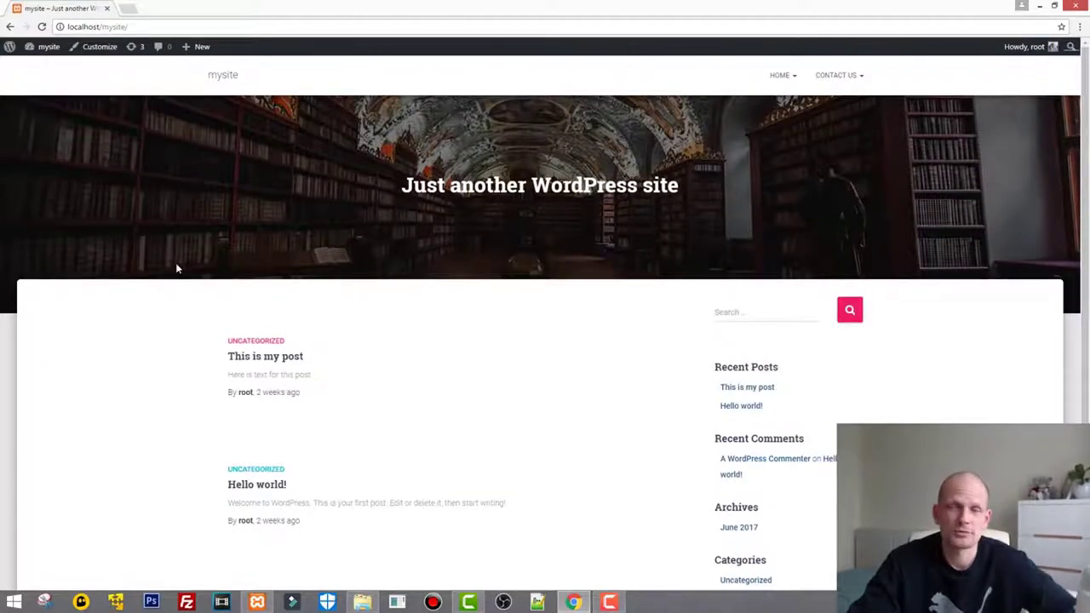
scroll(176, 266, down, 3)
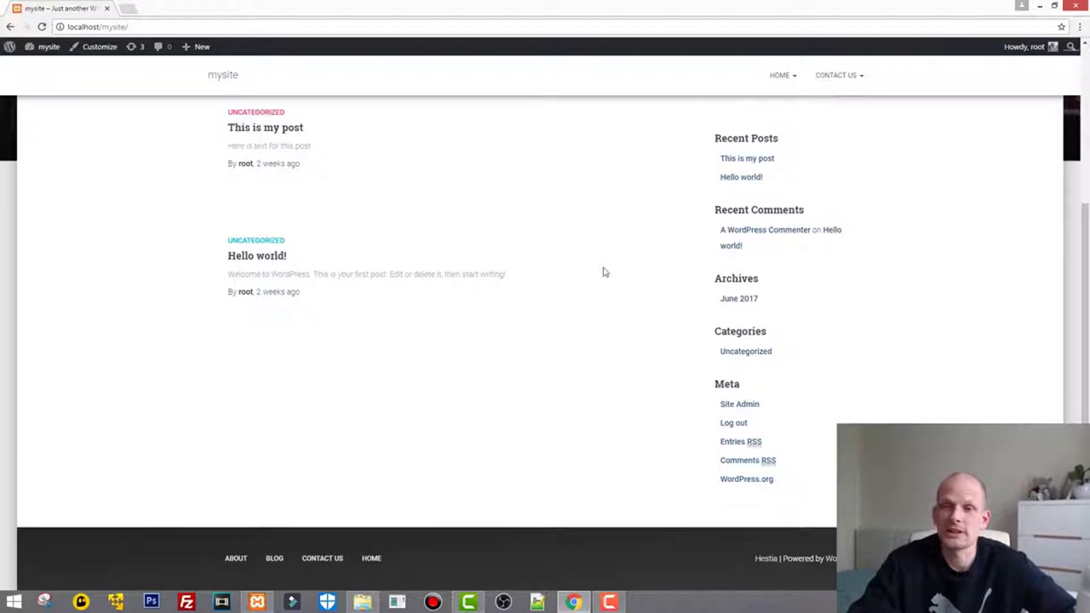
scroll(606, 273, up, 3)
scroll(646, 321, down, 2)
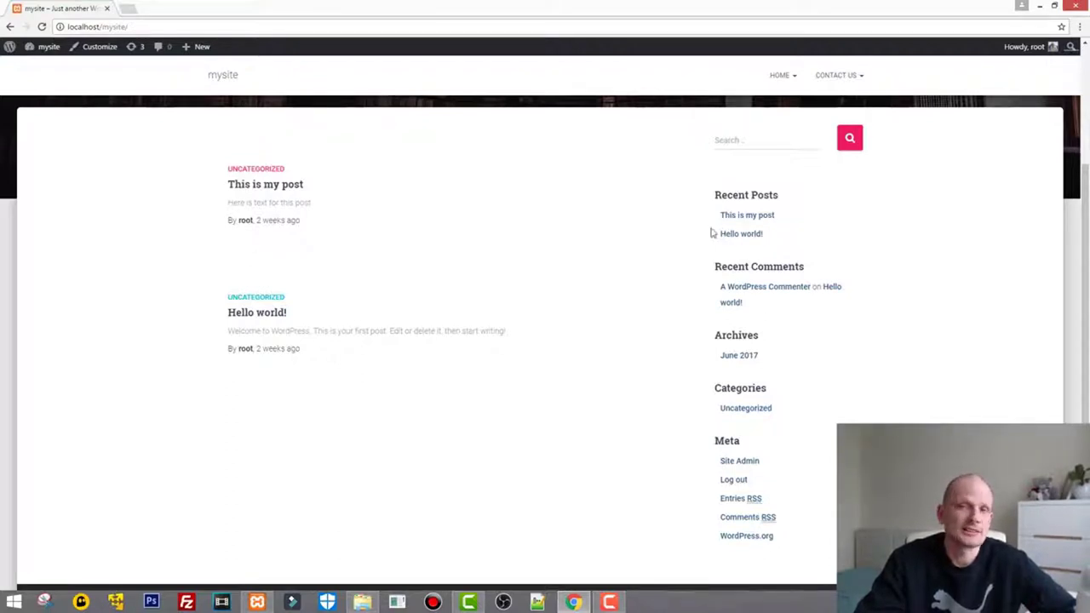
scroll(700, 204, down, 1)
scroll(704, 239, up, 3)
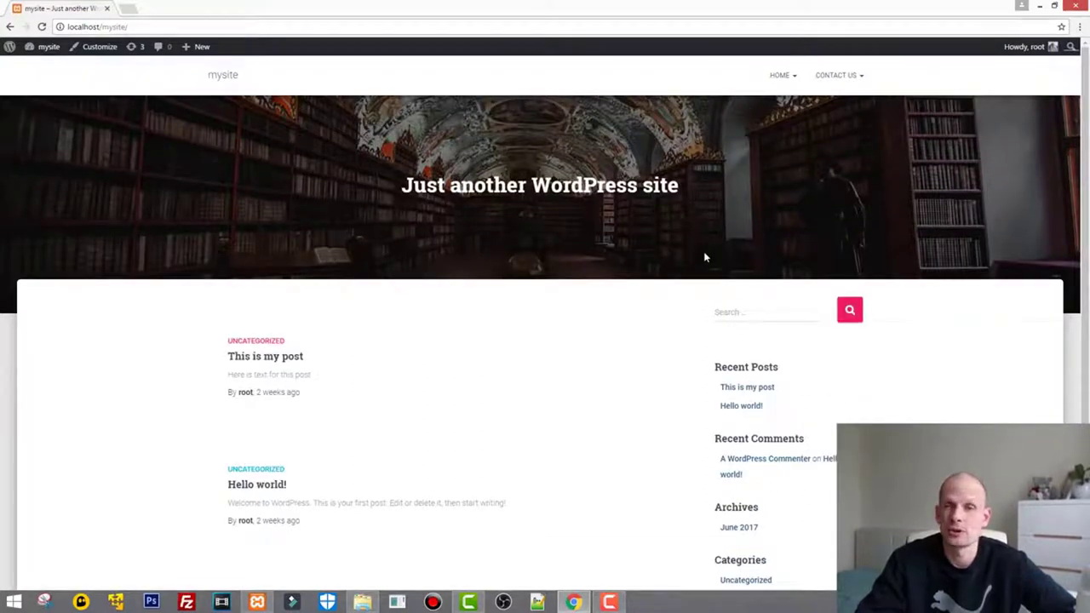
scroll(704, 254, down, 3)
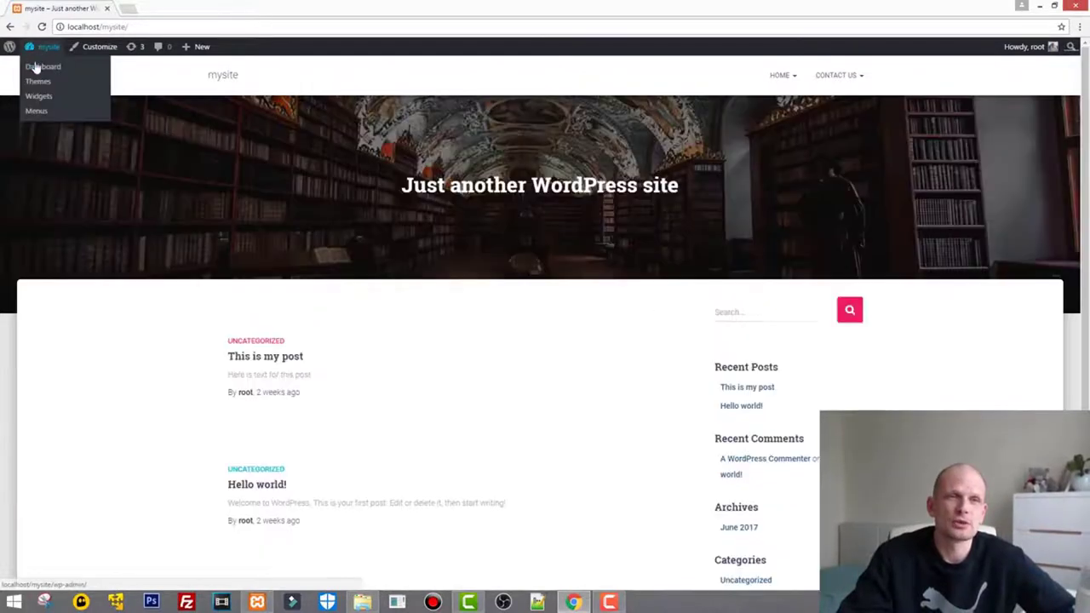
Step: Open the WordPress Dashboard in a new tab and go to Plugins > Add New
right_click(36, 75)
click(68, 81)
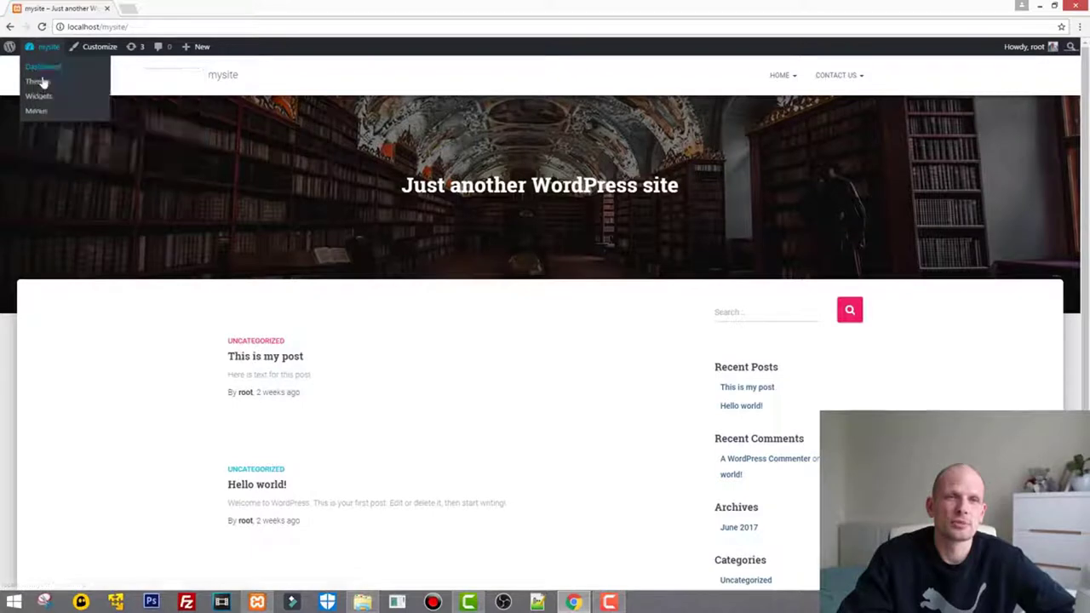
mouse_move(145, 9)
mouse_down()
mouse_move(60, 9)
mouse_move(151, 6)
mouse_up()
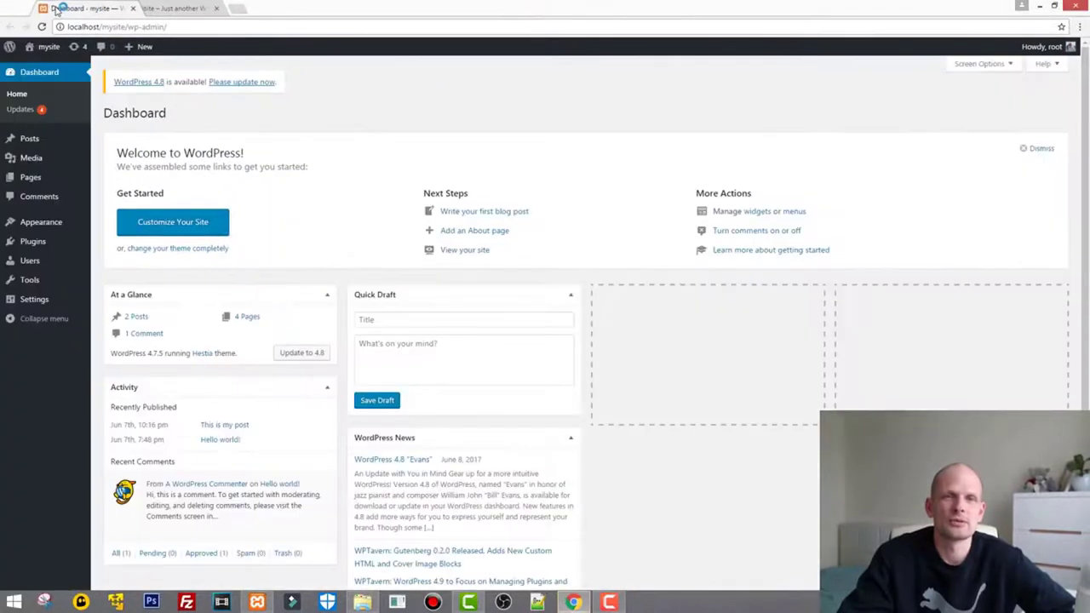
click(151, 7)
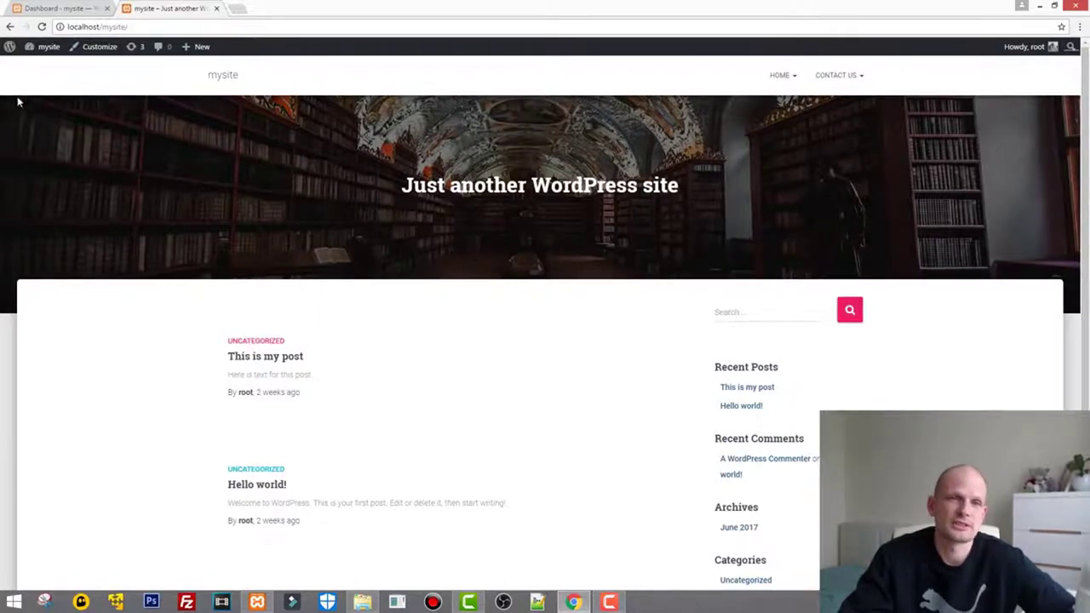
click(56, 7)
scroll(124, 287, down, 1)
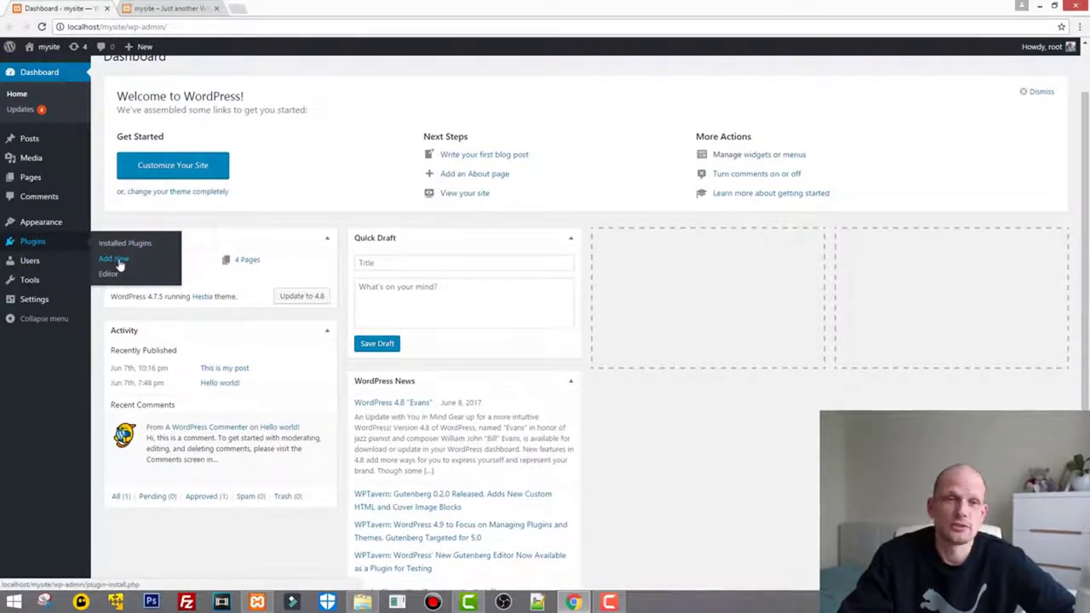
click(119, 264)
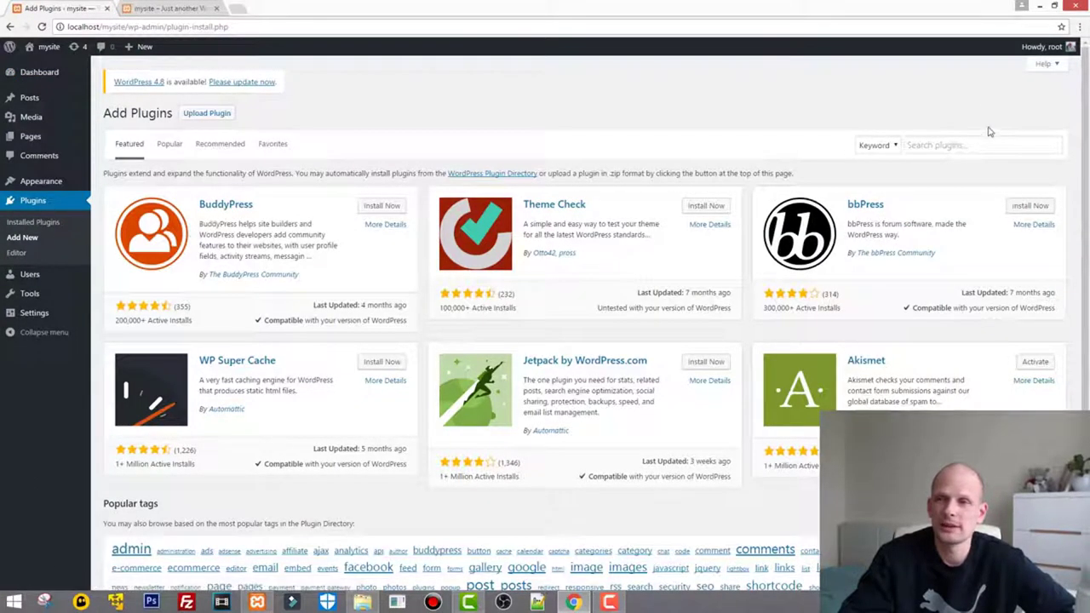
Step: Search for 'Q2W3 Fixed Widget', then install and activate that plugin
click(944, 145)
right_click(944, 145)
click(963, 214)
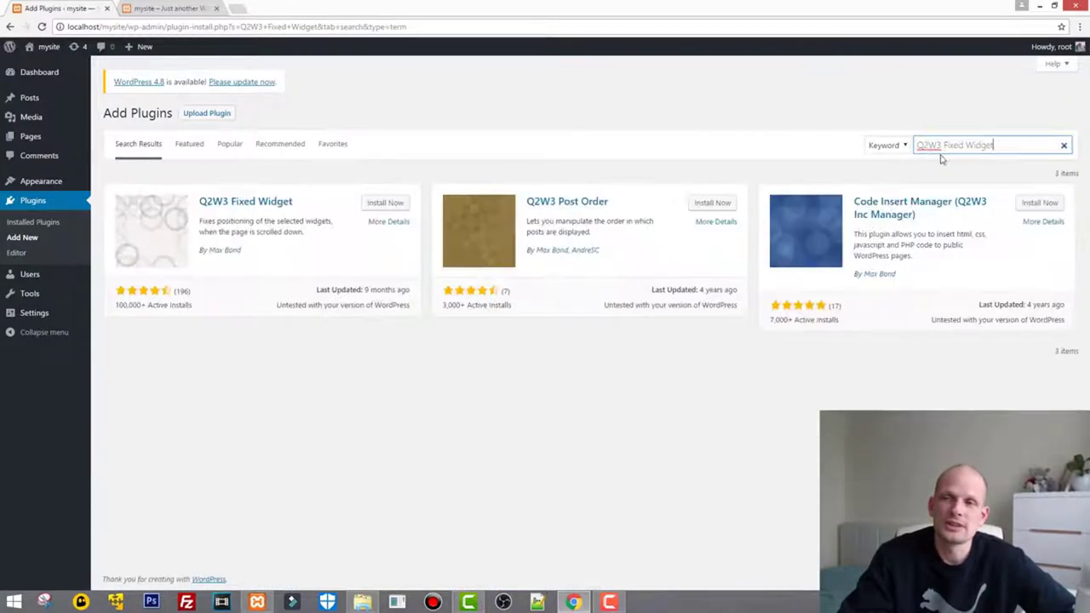
double_click(367, 205)
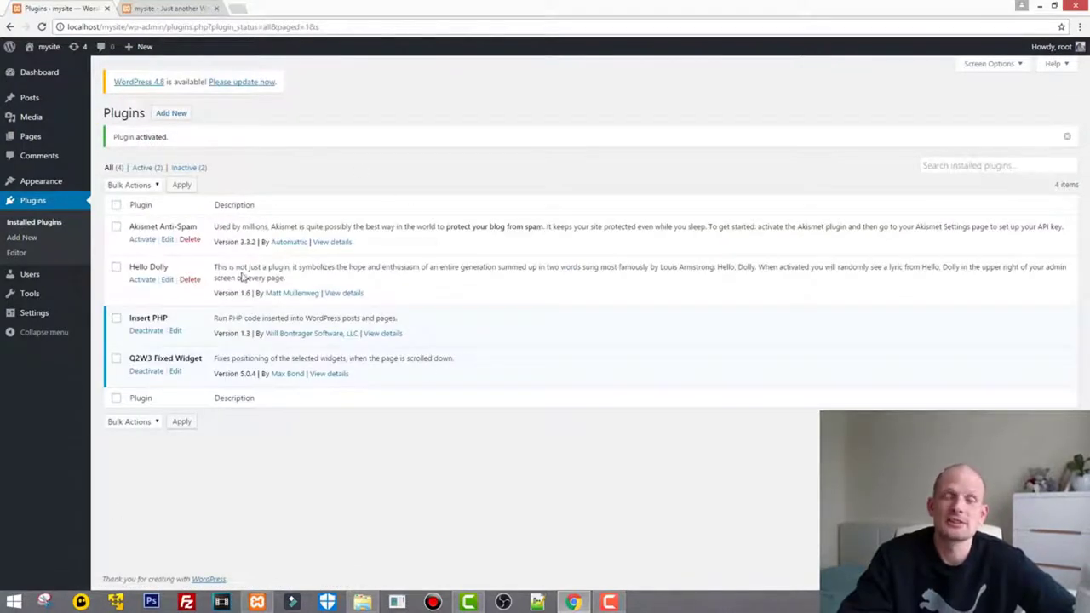
drag(129, 359, 202, 359)
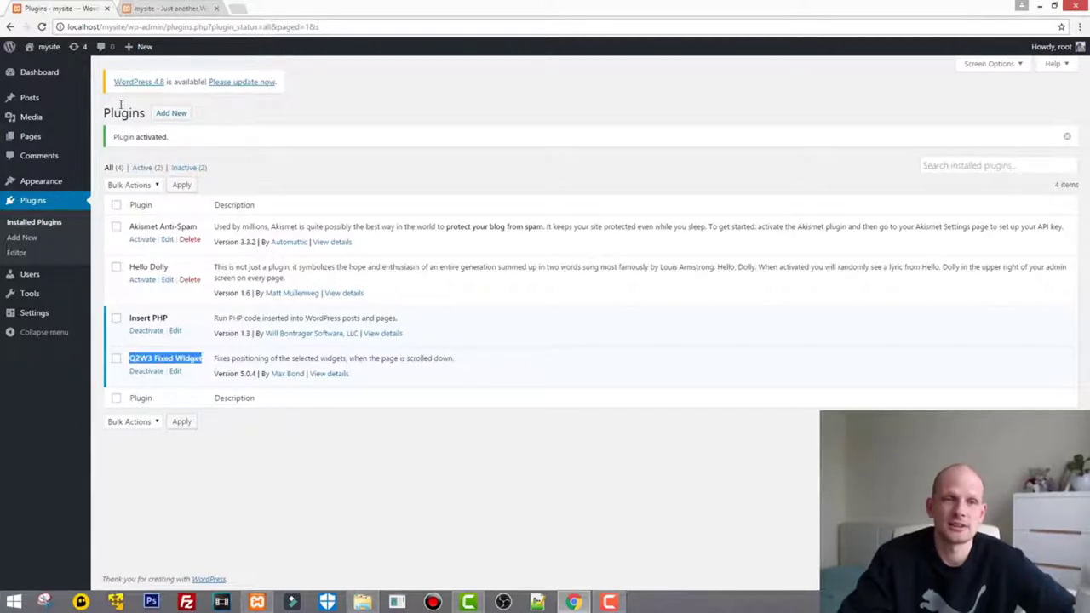
Step: Check the live site's sidebar, then return to the plugins admin tab
click(164, 8)
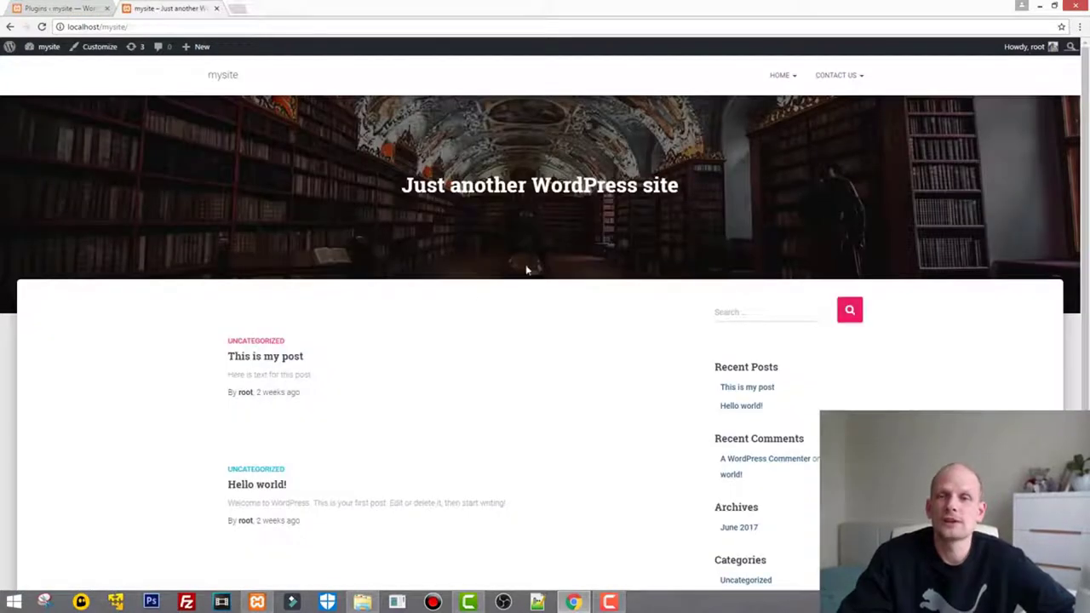
scroll(371, 263, down, 3)
scroll(356, 312, down, 1)
scroll(698, 300, up, 2)
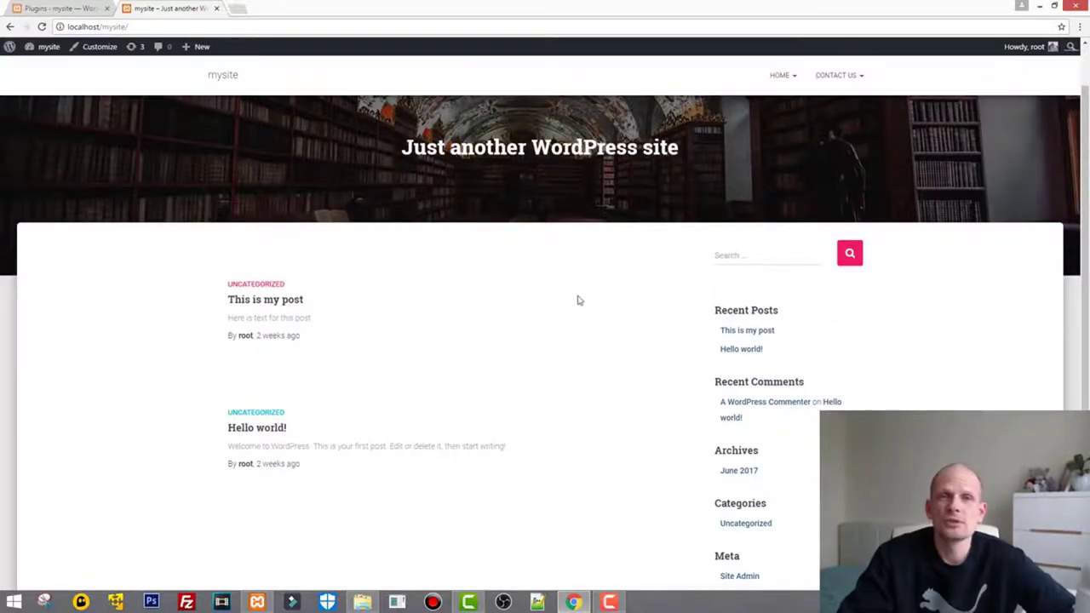
click(64, 8)
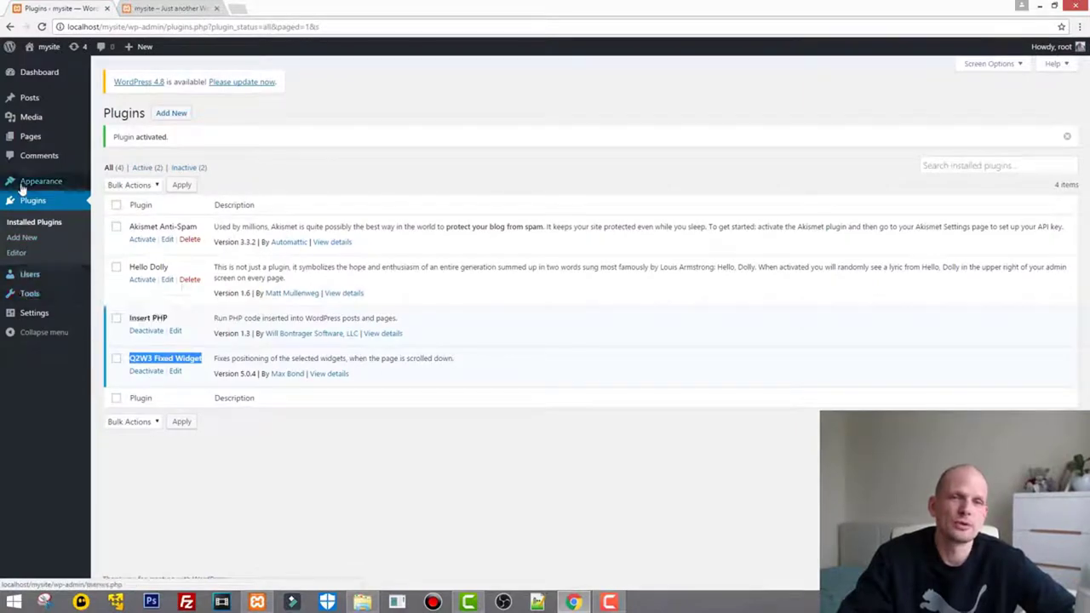
mouse_move(41, 181)
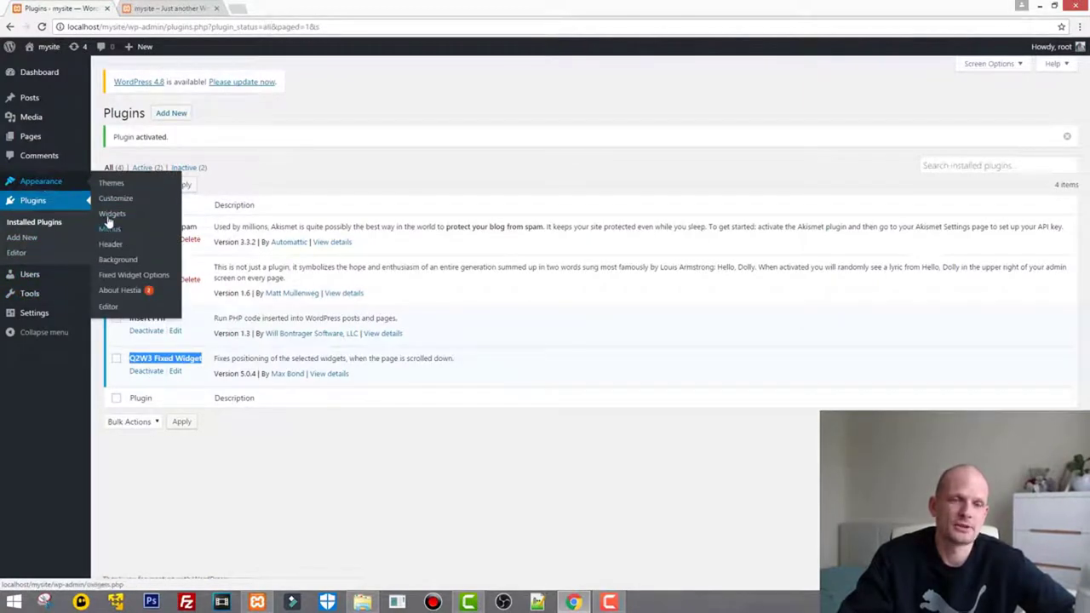
Step: On the Widgets page, untick 'Fixed widget' on the Search widget and save
click(112, 213)
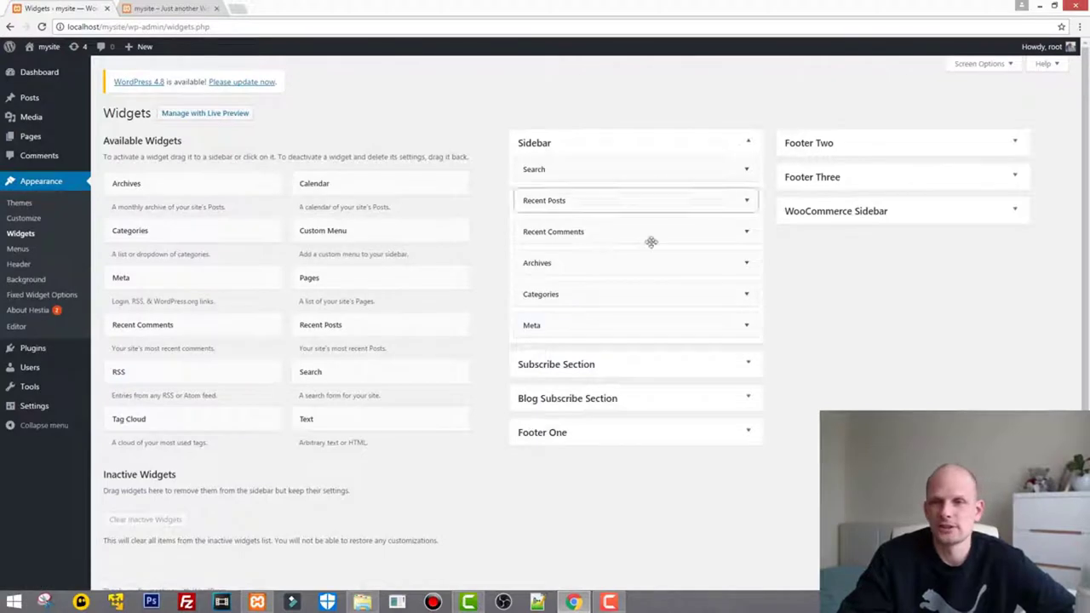
click(748, 170)
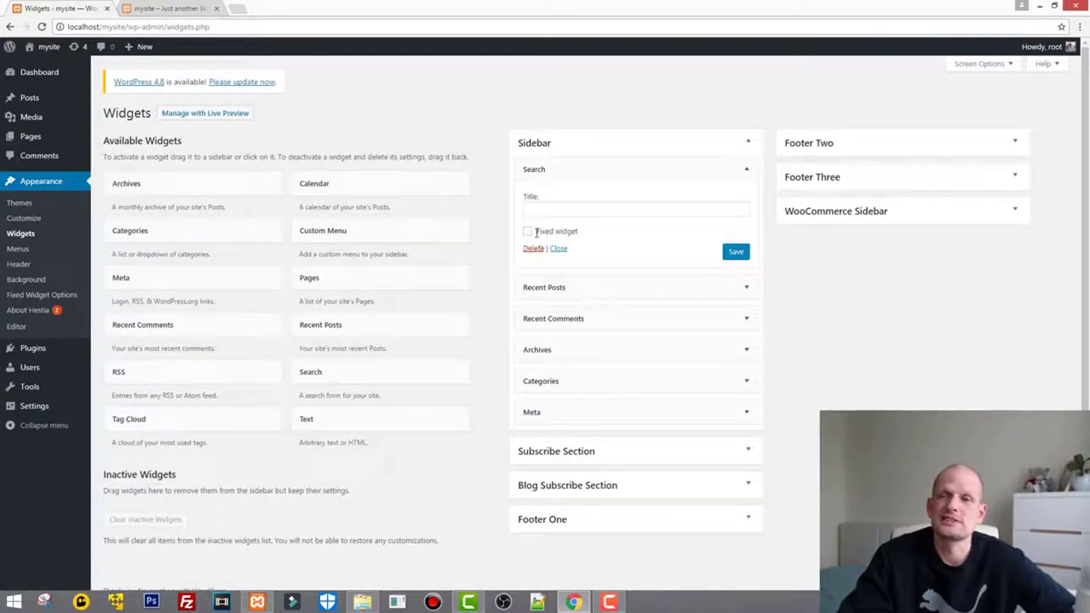
drag(536, 231, 587, 226)
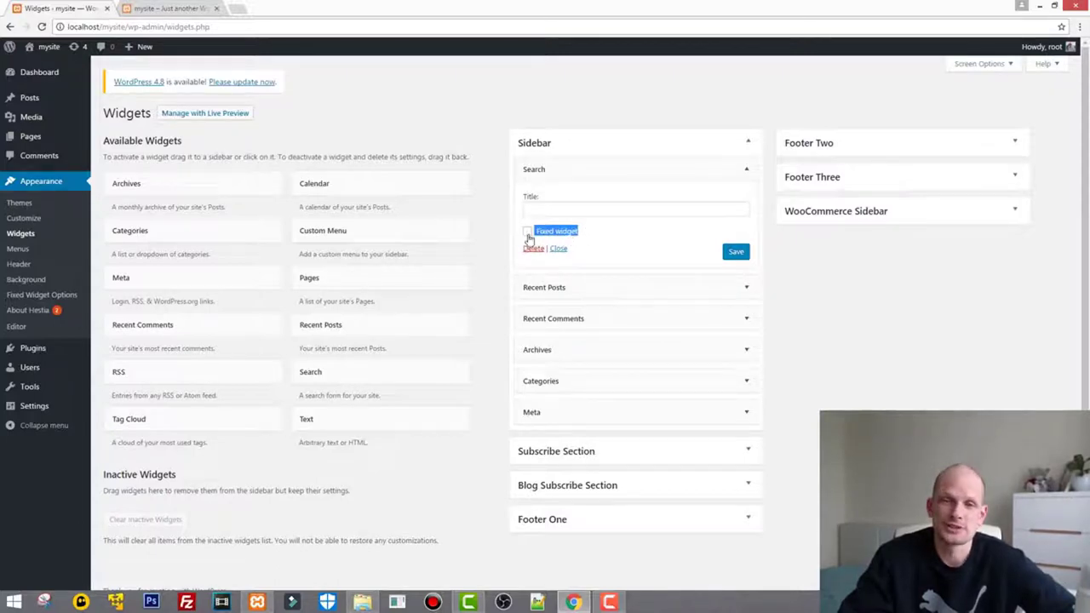
click(736, 254)
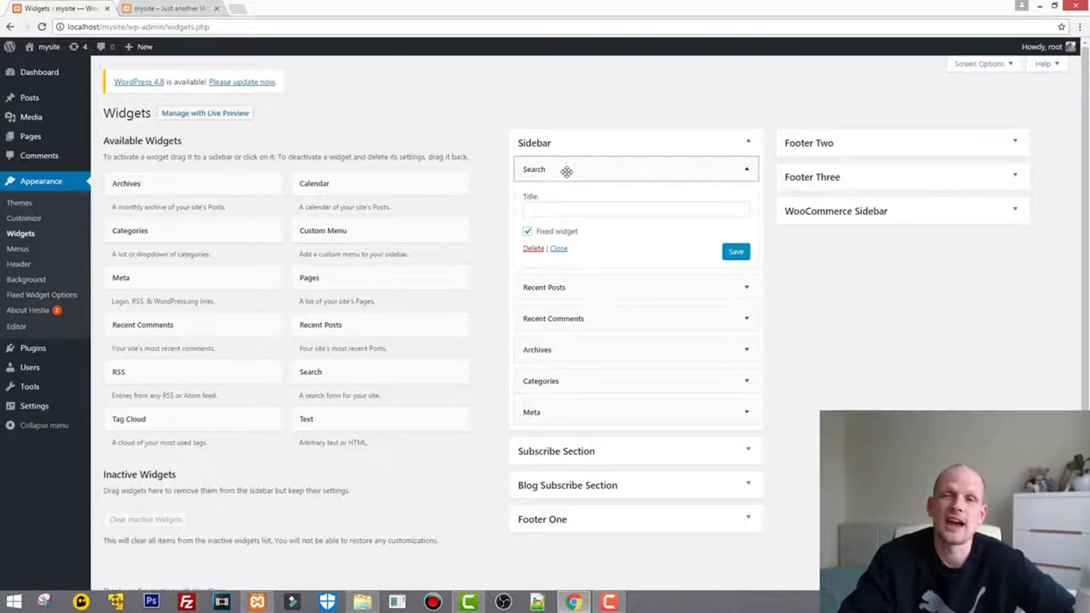
click(528, 232)
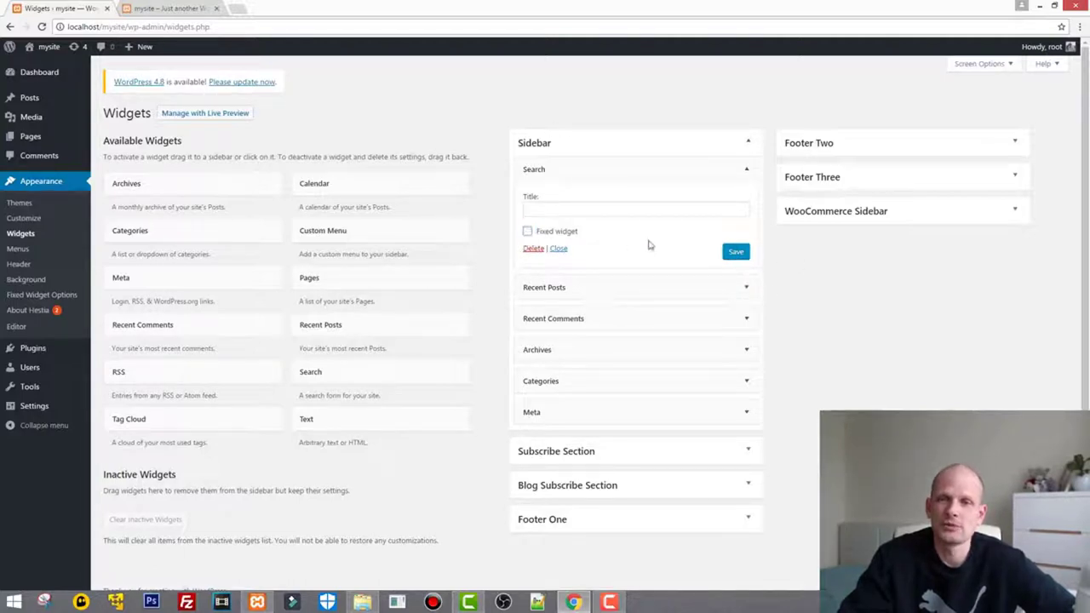
click(736, 252)
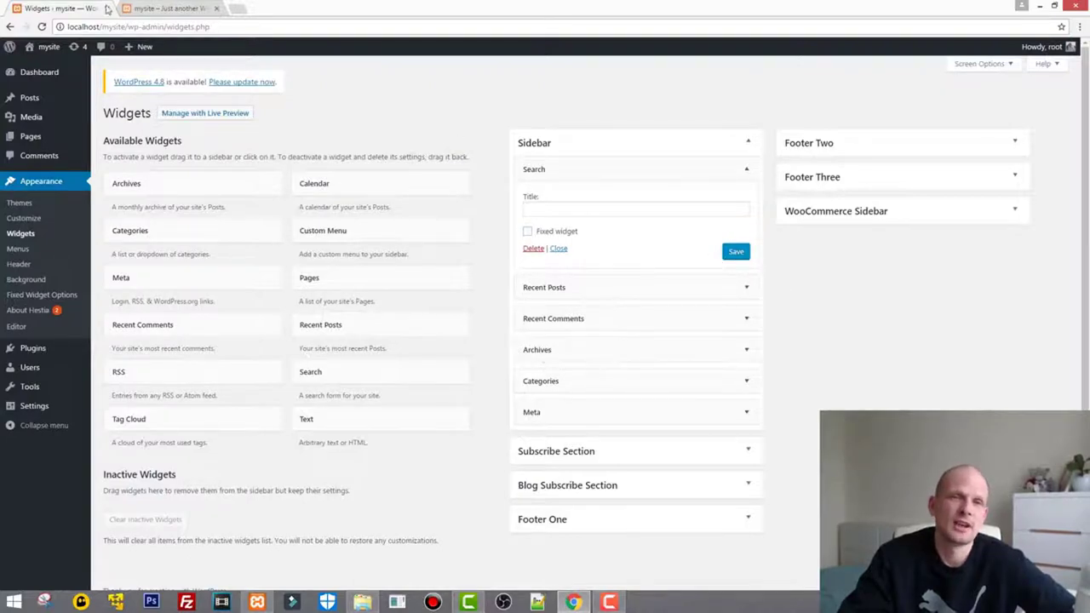
click(162, 8)
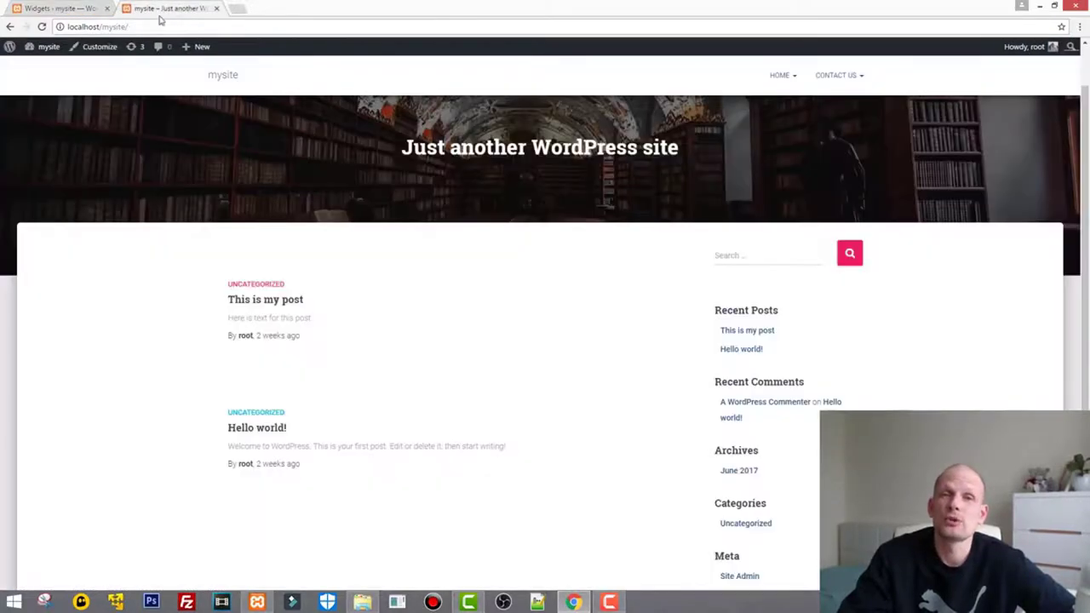
Step: In the Customizer, tick 'Fixed widget' on the Sidebar's Recent Posts widget and Save & Publish
click(101, 48)
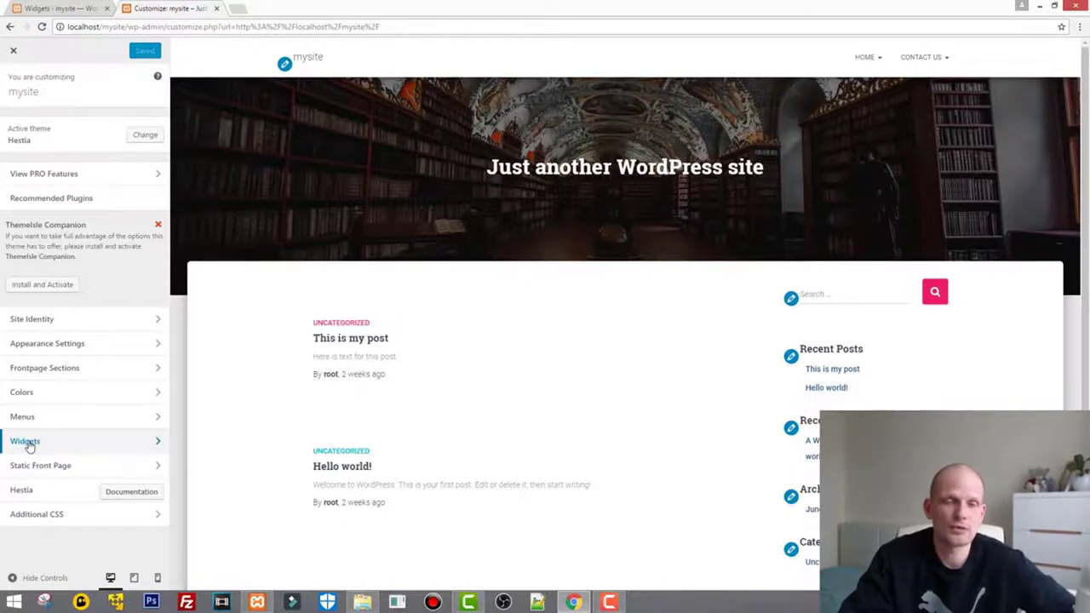
click(27, 443)
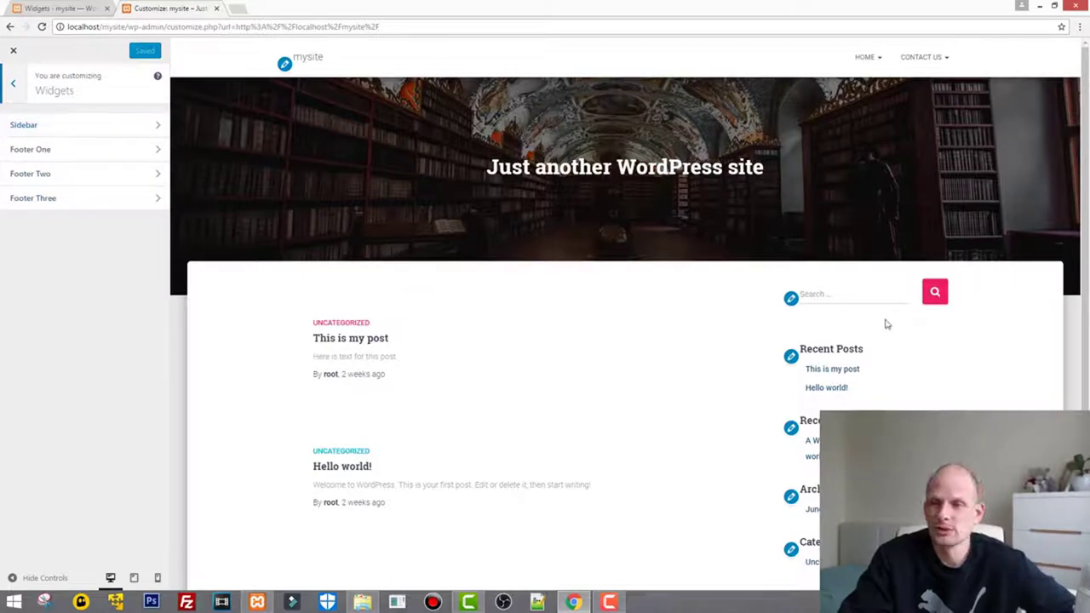
click(143, 126)
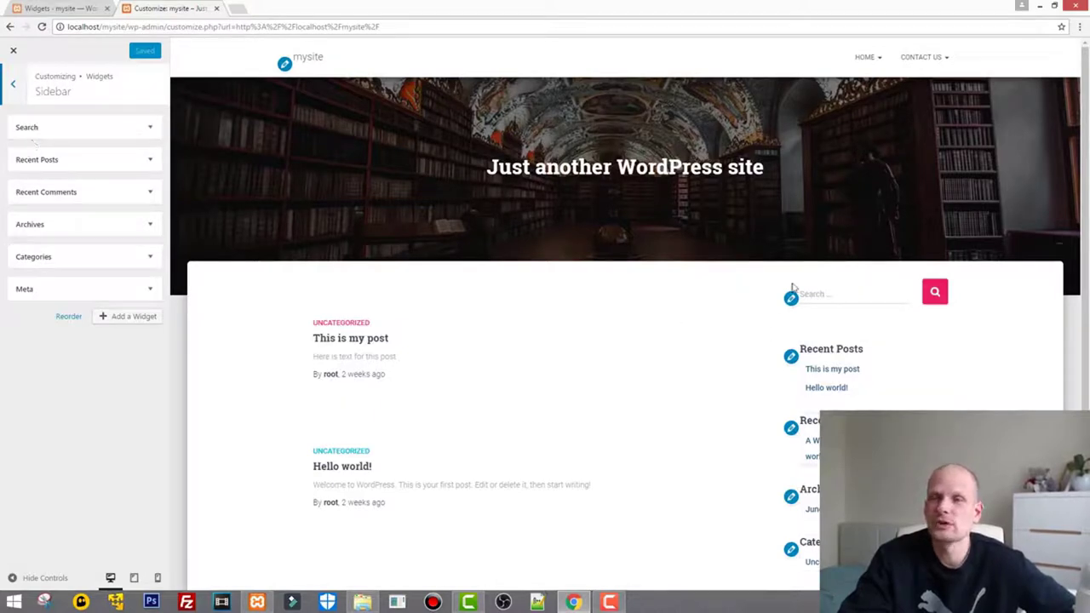
click(147, 162)
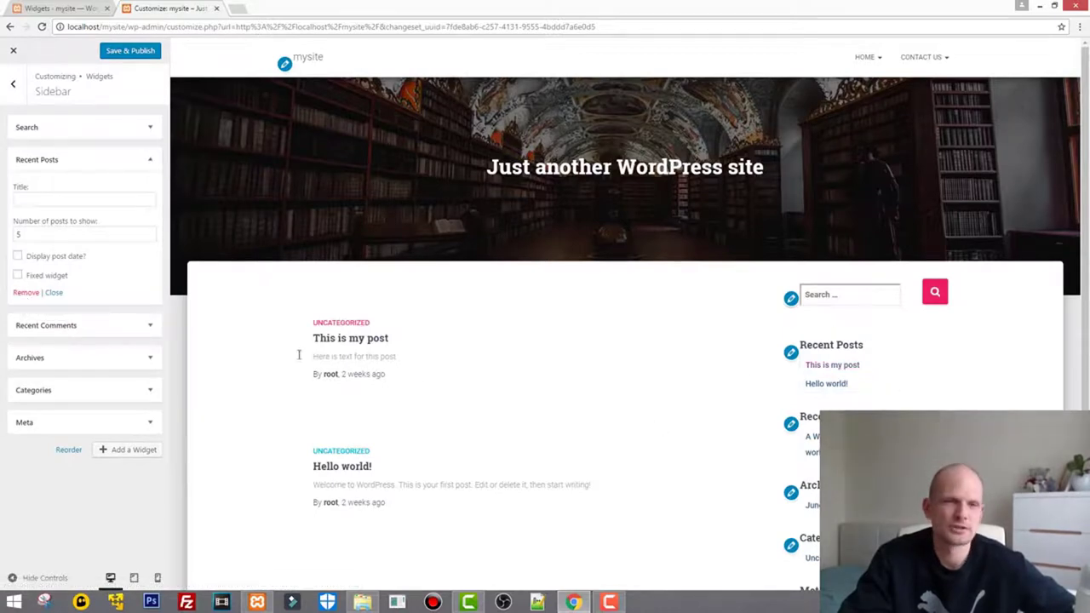
click(18, 276)
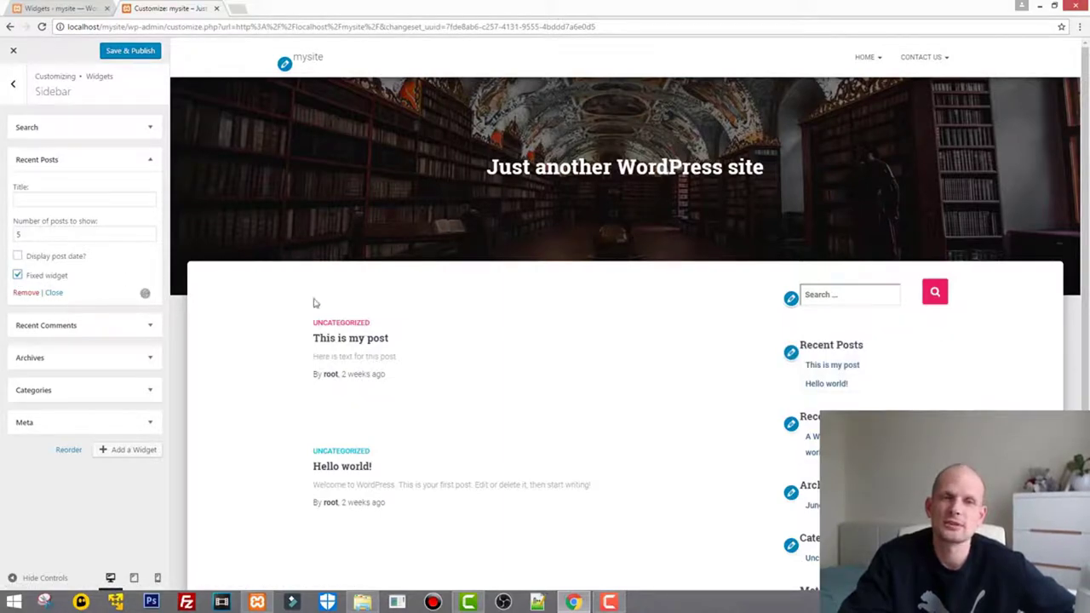
click(128, 53)
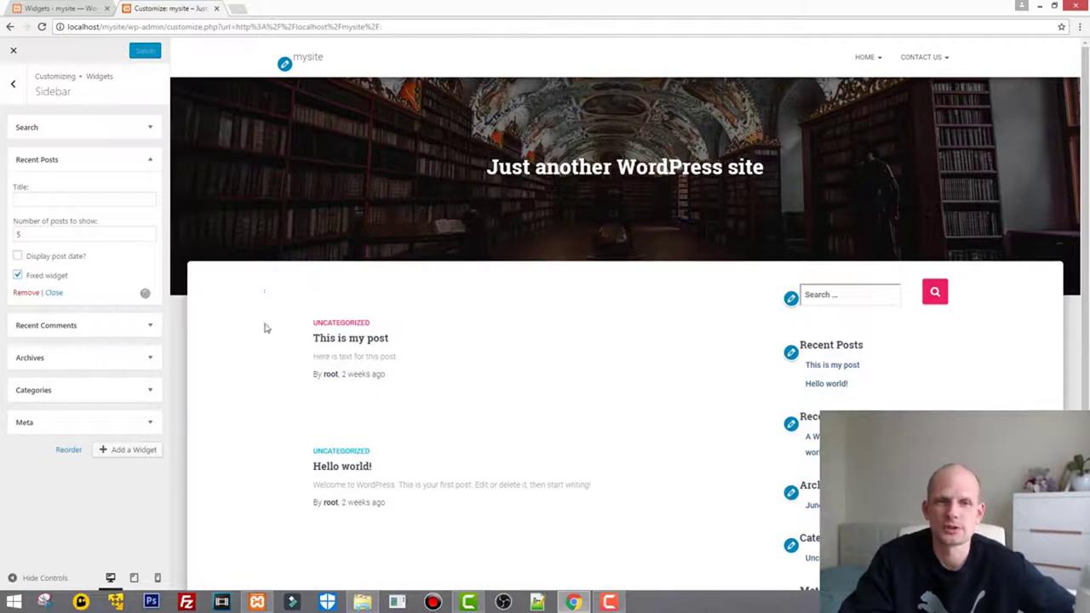
click(13, 53)
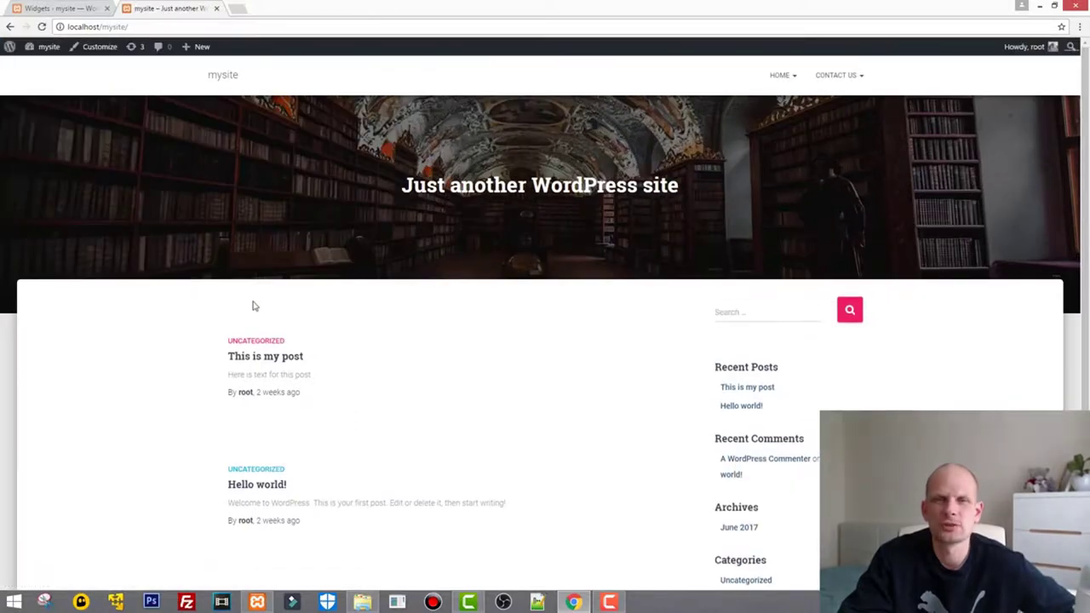
Step: Scroll and reload the front page, then restore Chrome to a smaller window
scroll(180, 51, down, 2)
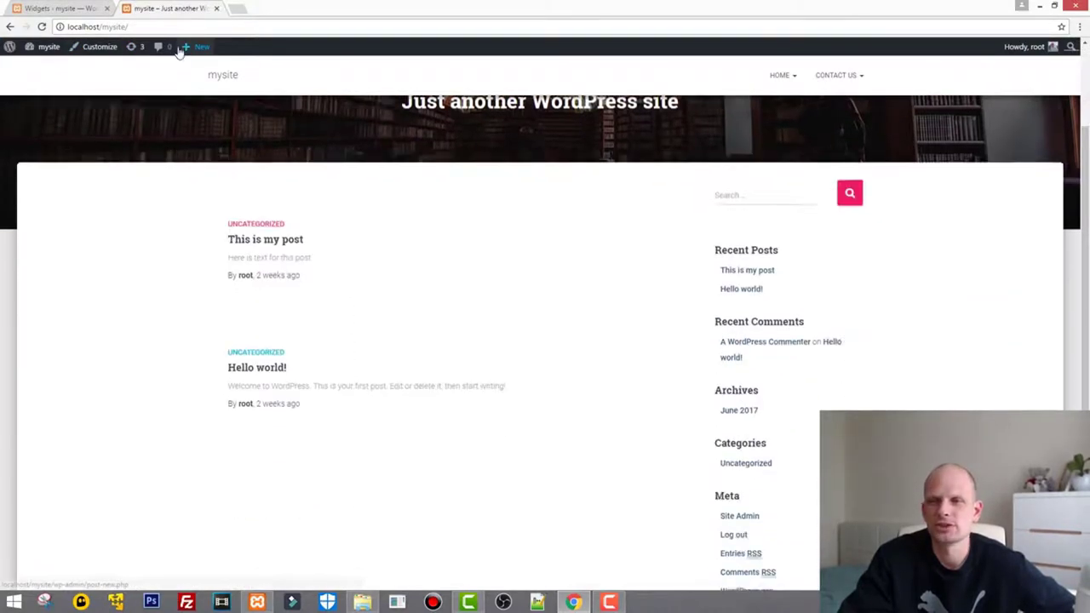
scroll(181, 56, down, 1)
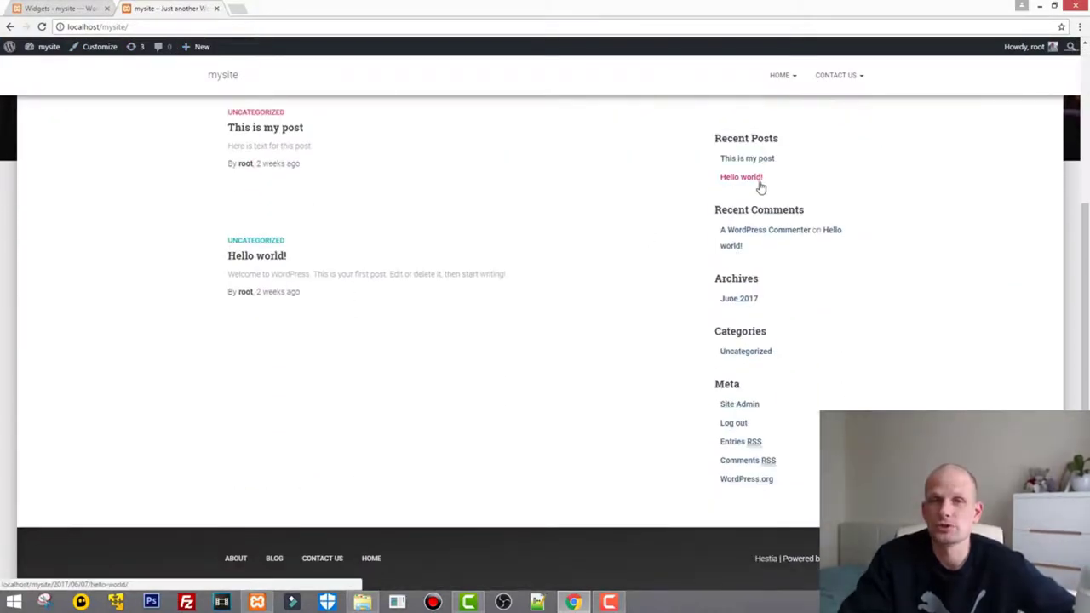
right_click(764, 147)
key(r)
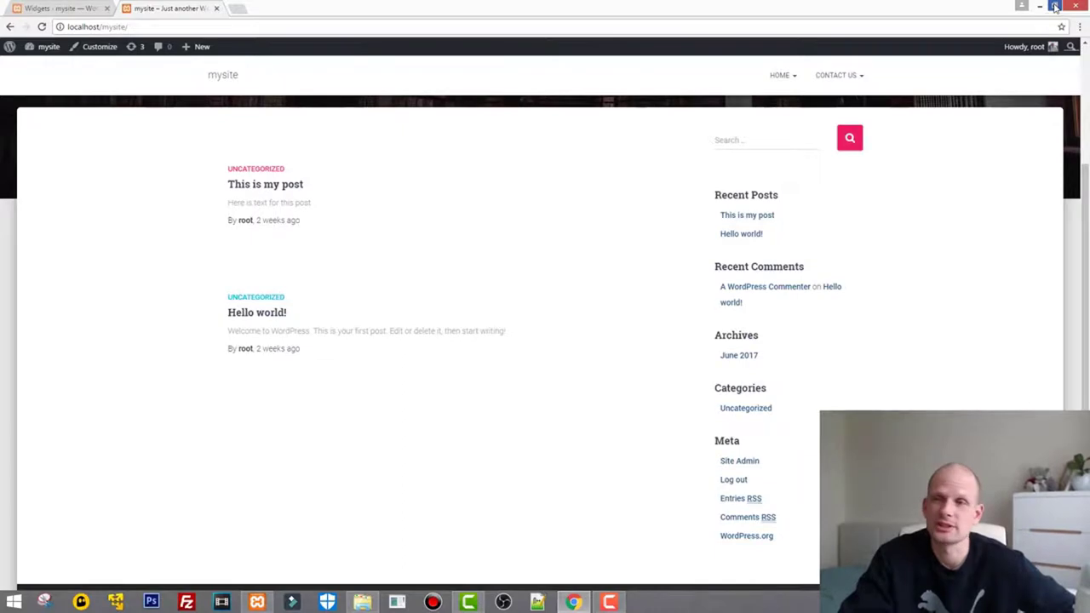
click(1055, 6)
Step: Move and resize the browser to test the fixed Recent Posts widget, then maximize it
drag(892, 26, 521, 46)
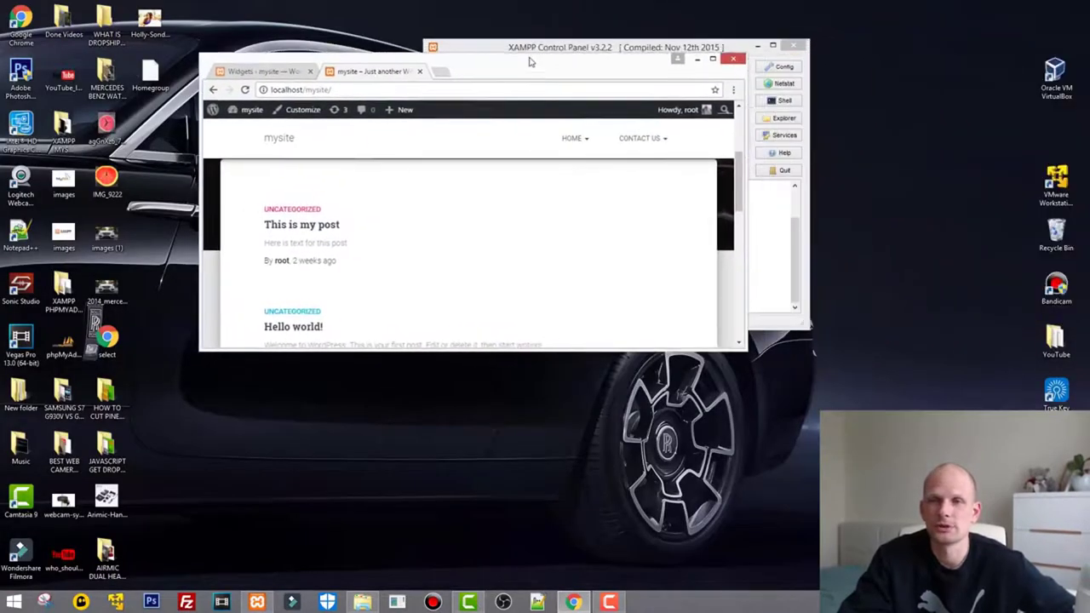
drag(714, 335, 812, 475)
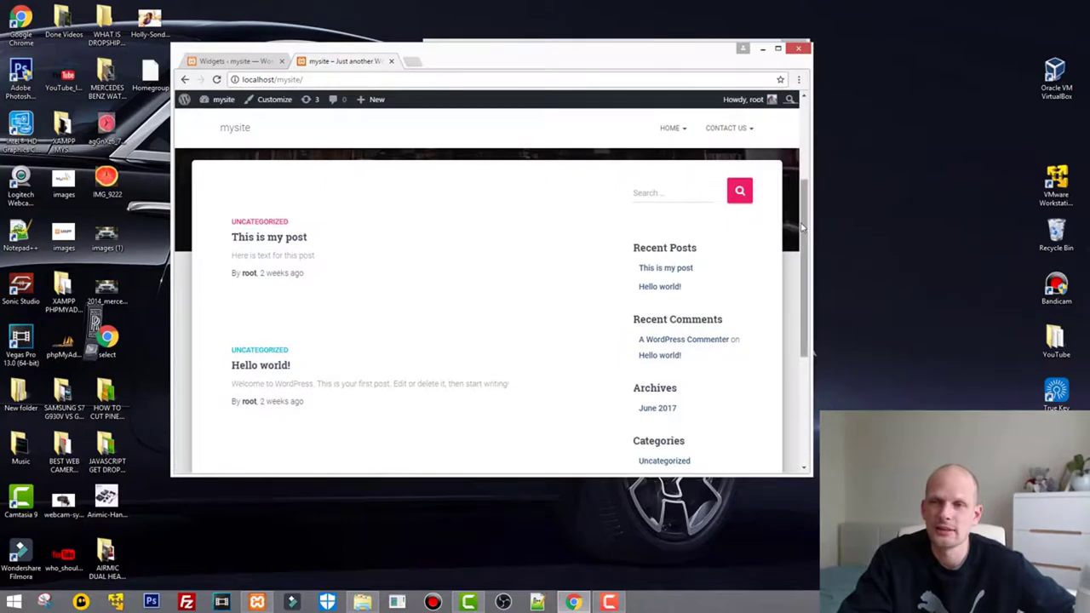
drag(803, 227, 786, 265)
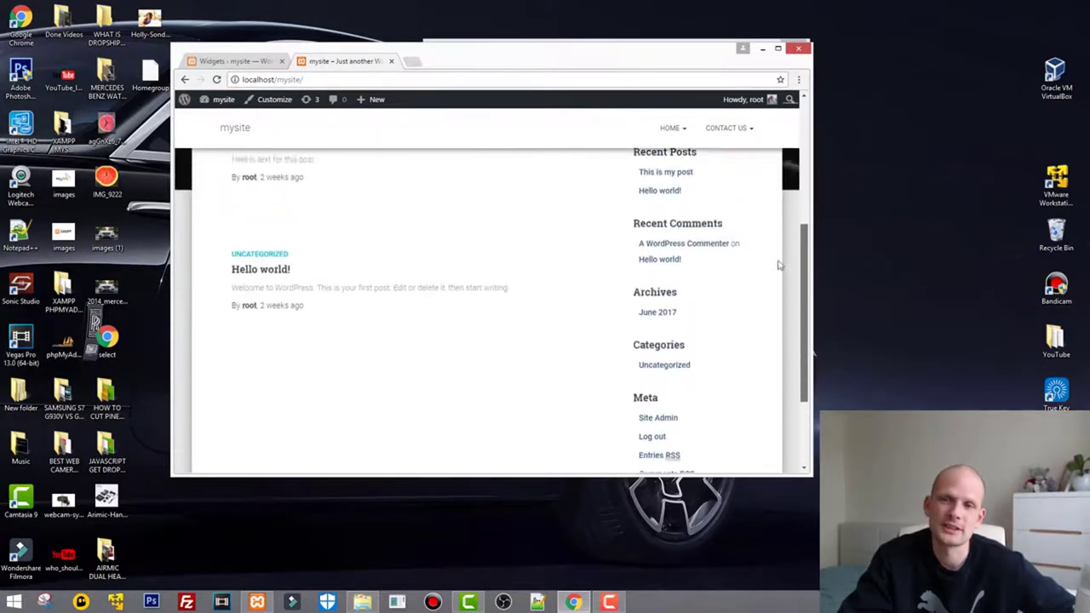
mouse_move(785, 264)
mouse_down()
mouse_move(799, 275)
mouse_move(788, 304)
mouse_up()
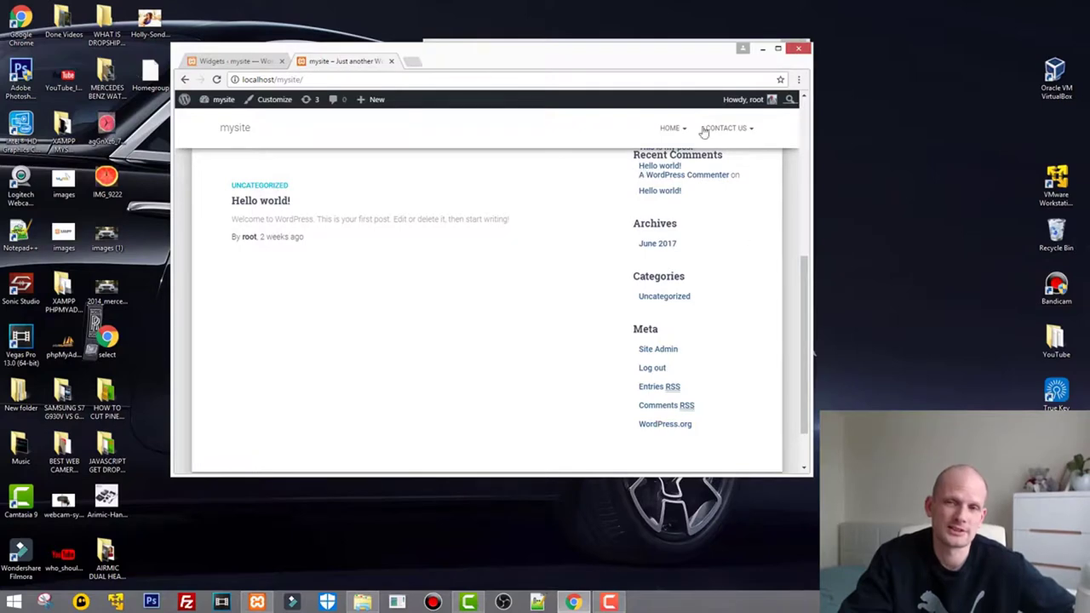
mouse_move(792, 302)
mouse_down()
mouse_move(791, 333)
mouse_move(697, 171)
mouse_up()
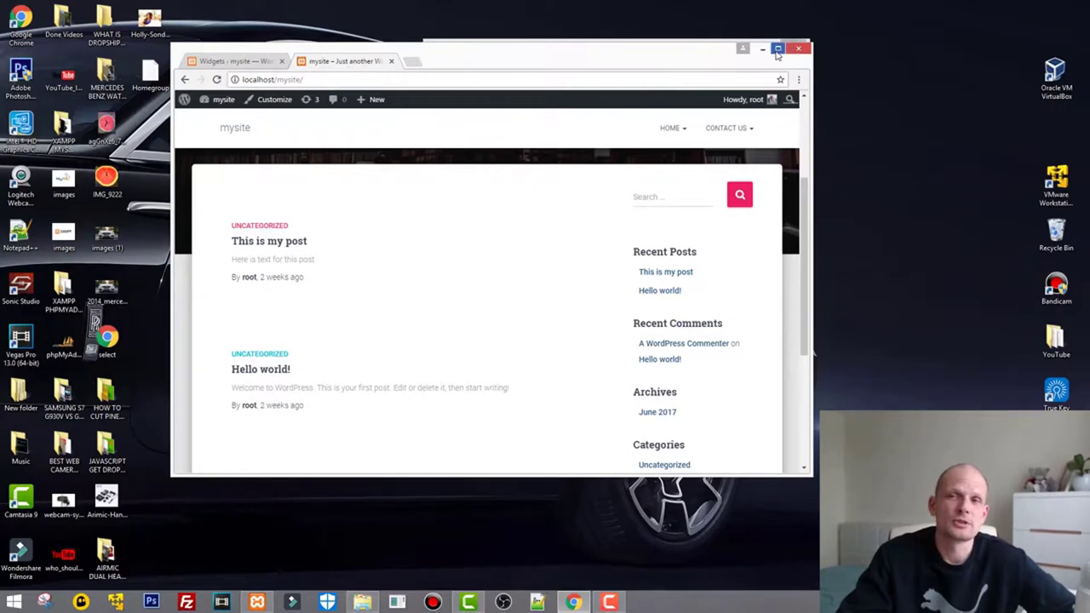
click(778, 50)
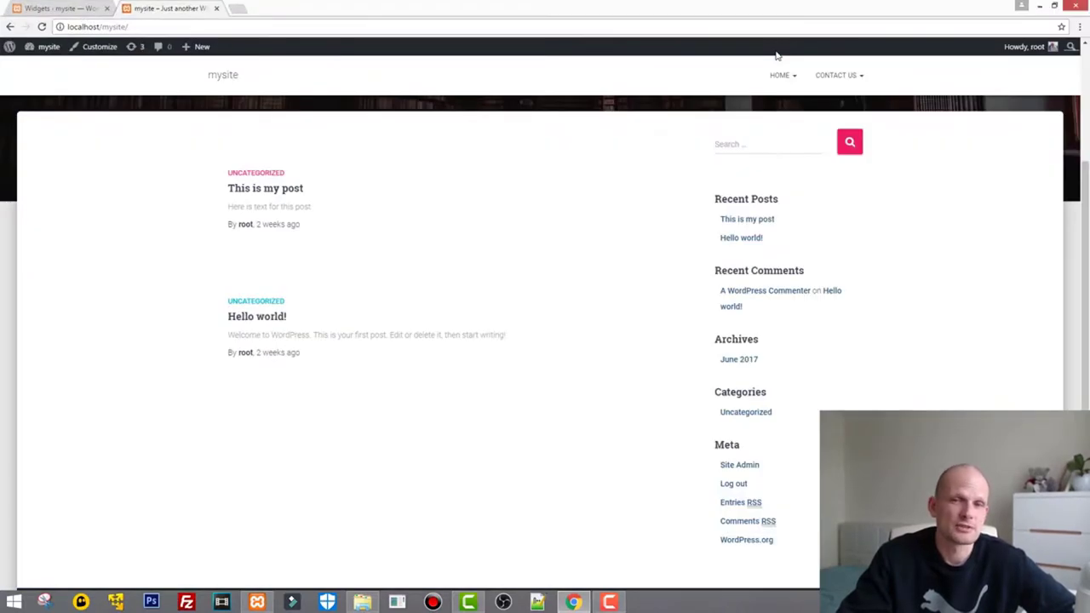